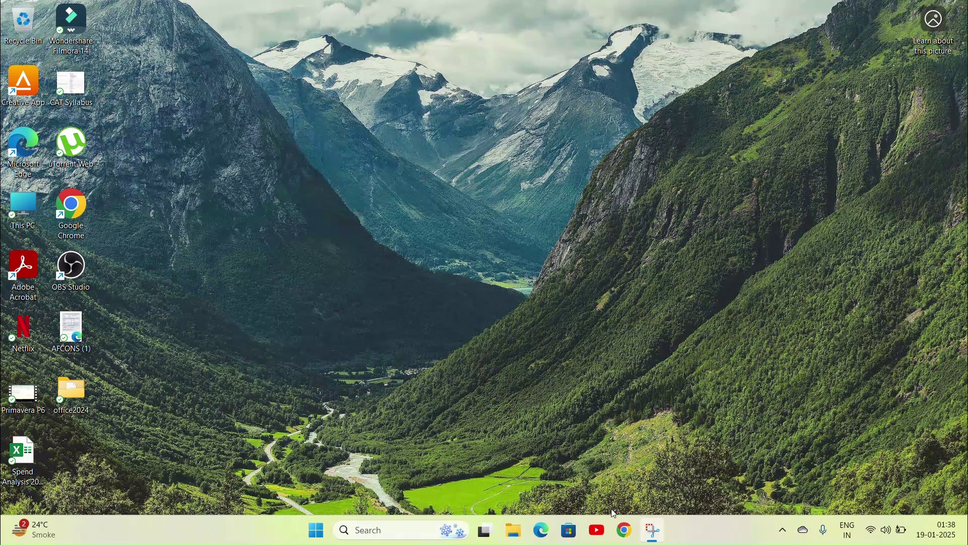
# Step: Open Chrome and search Google for "power bi"
pyautogui.click(626, 537)
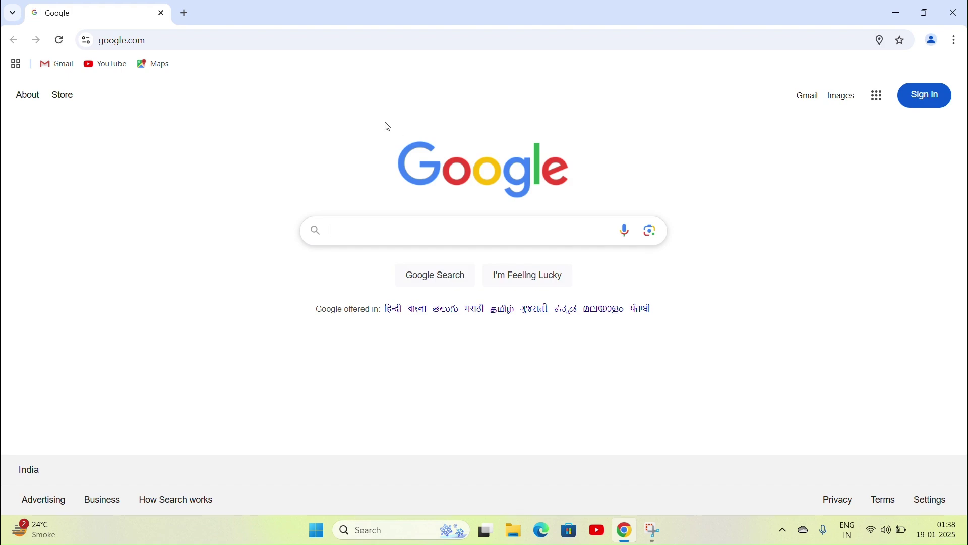
pyautogui.write('p')
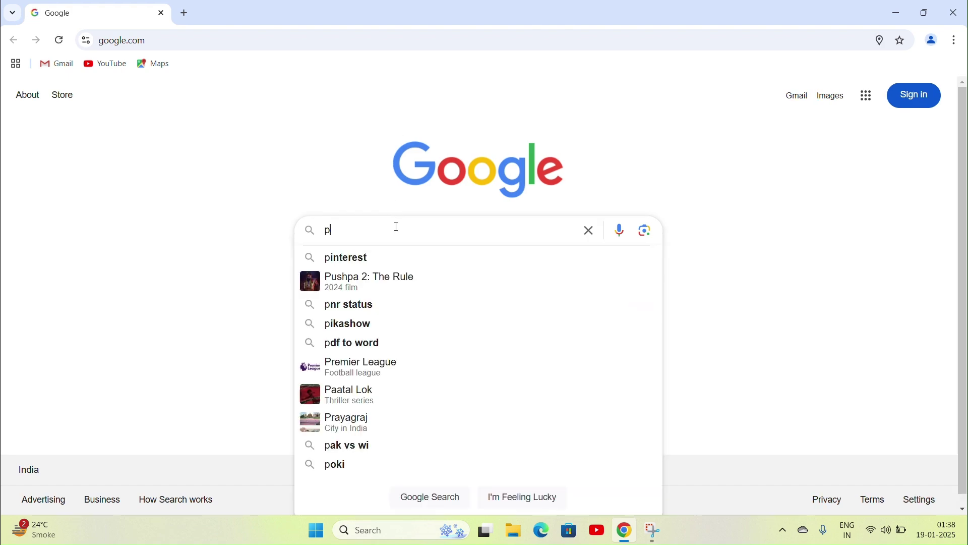
pyautogui.write('oer')
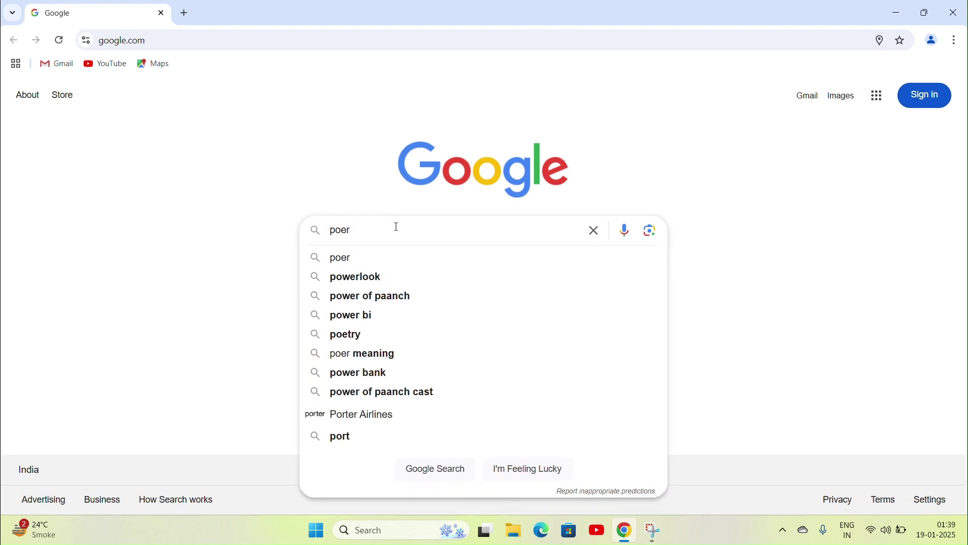
pyautogui.press('BackSpace')
pyautogui.press('BackSpace')
pyautogui.write('w')
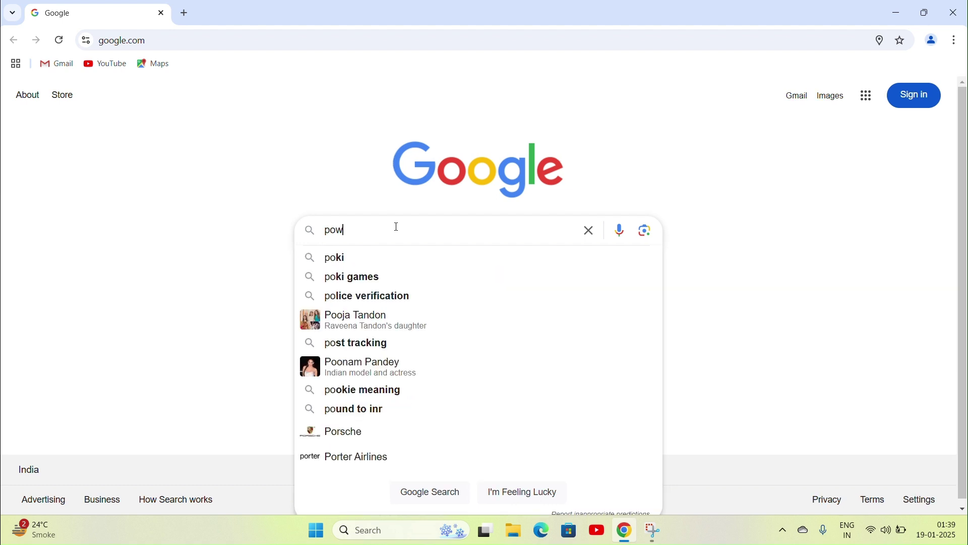
pyautogui.write('er bi')
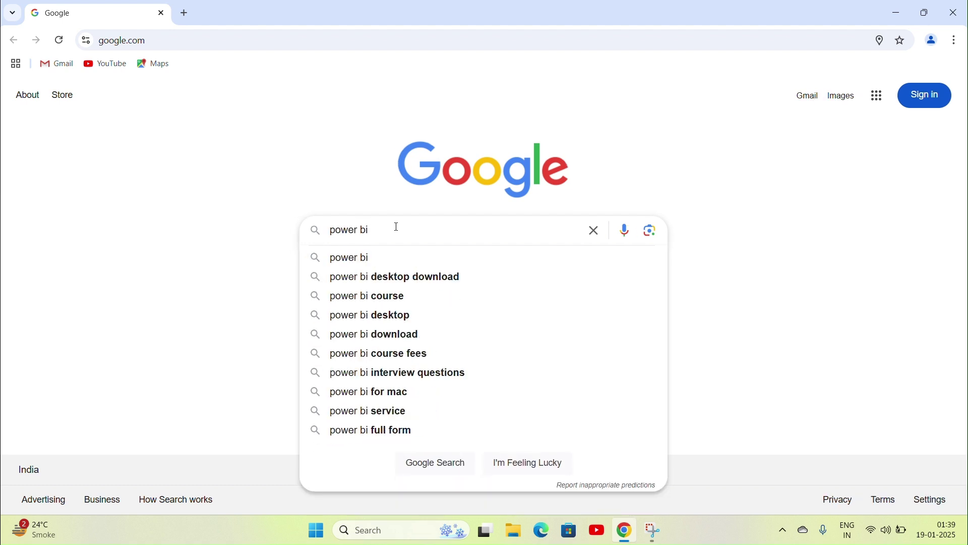
pyautogui.press('Return')
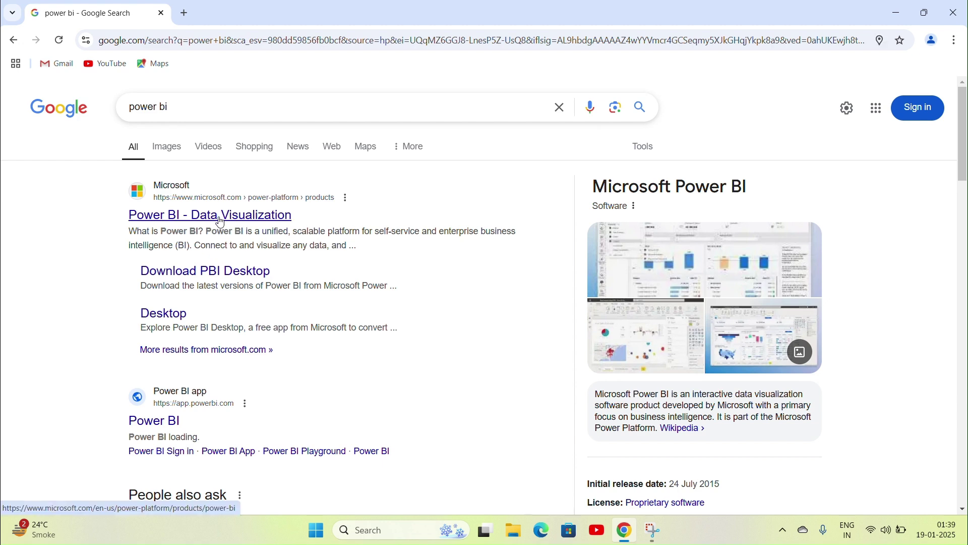
# Step: Open Microsoft's Power BI - Data Visualization search result and dismiss the website survey invitation
pyautogui.click(221, 222)
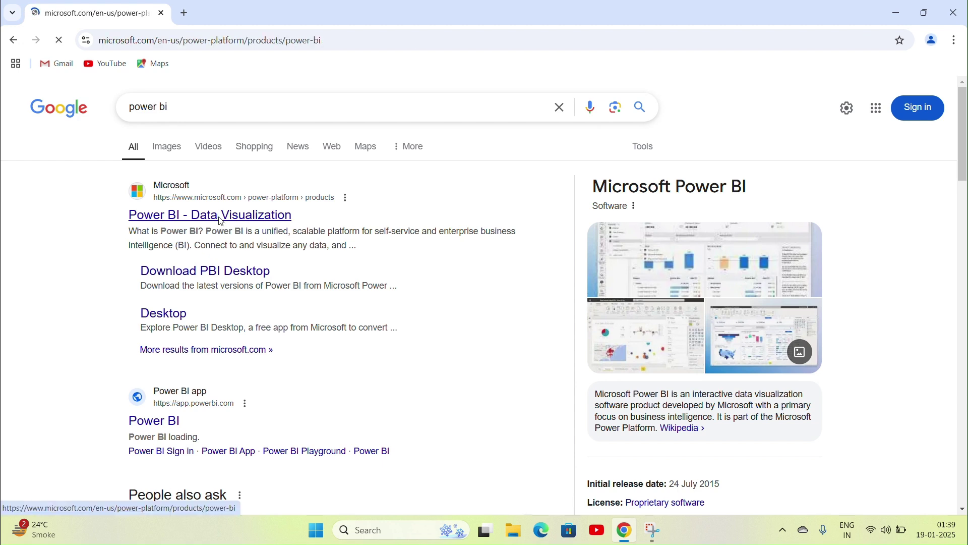
pyautogui.scroll(-7, 221, 222)
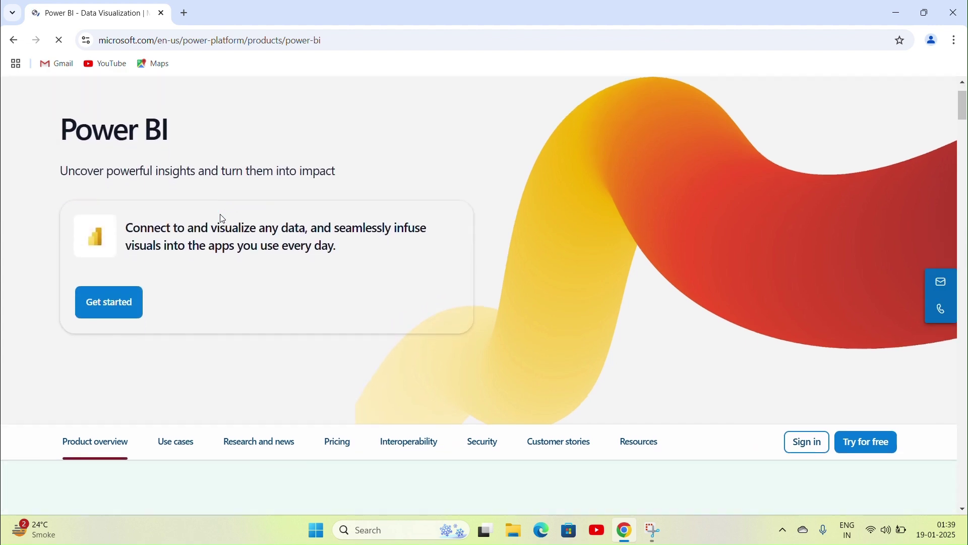
pyautogui.scroll(-6, 222, 219)
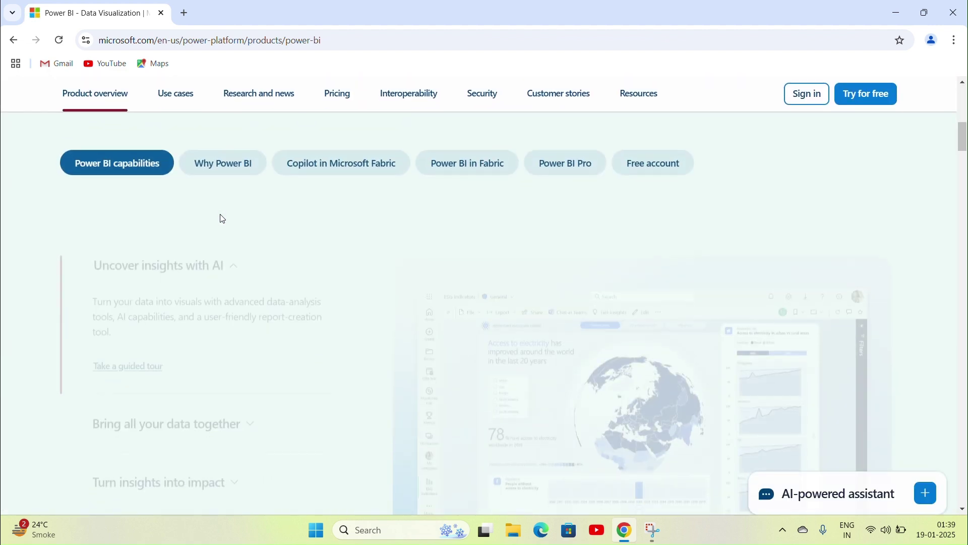
pyautogui.scroll(6, 222, 220)
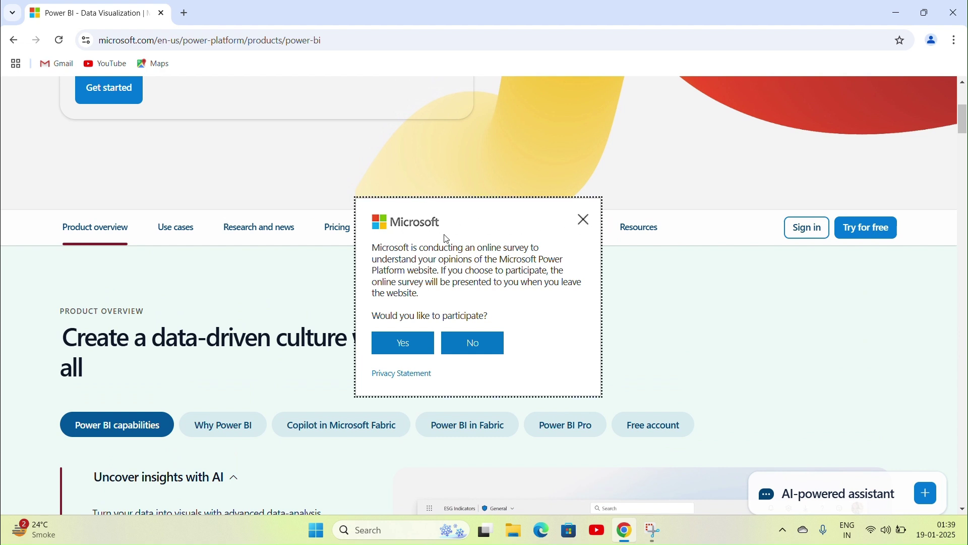
pyautogui.click(585, 221)
# Step: Open the Power BI Desktop download page from the Resources section of the product page
pyautogui.scroll(-5, 528, 322)
pyautogui.scroll(-12, 527, 322)
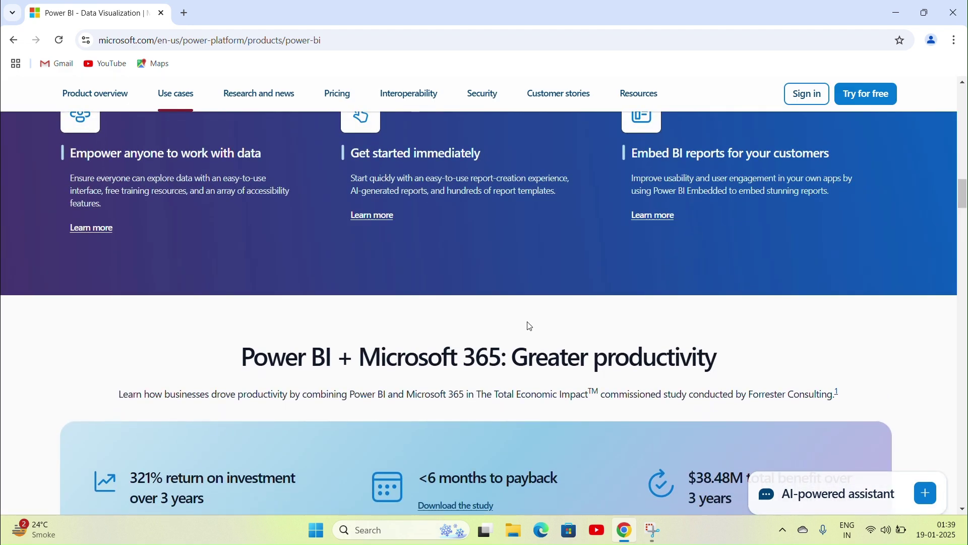
pyautogui.scroll(-7, 529, 326)
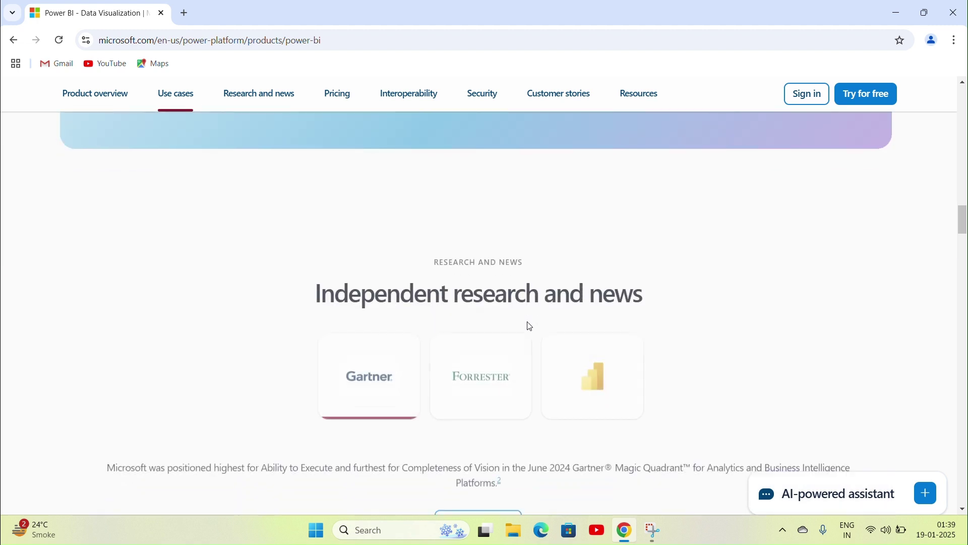
pyautogui.scroll(-7, 529, 326)
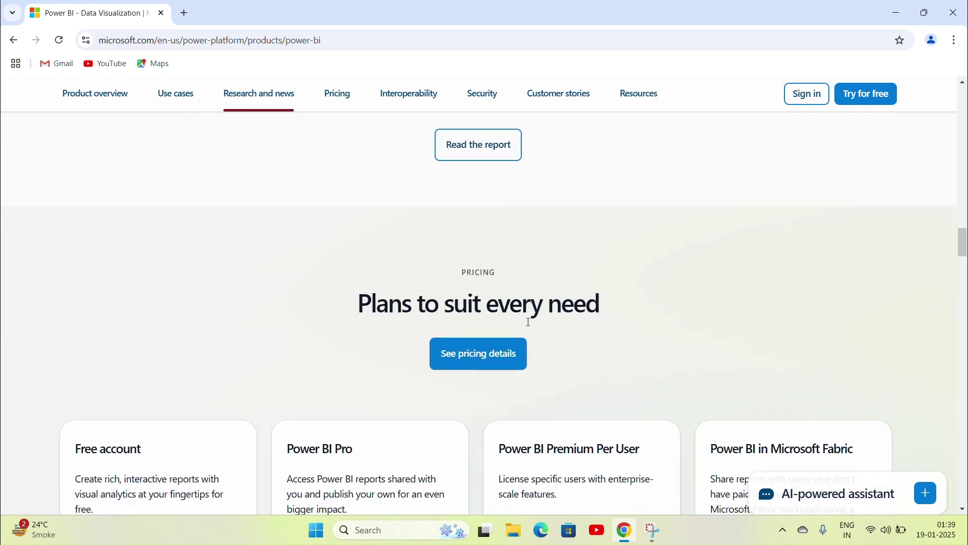
pyautogui.scroll(-10, 529, 323)
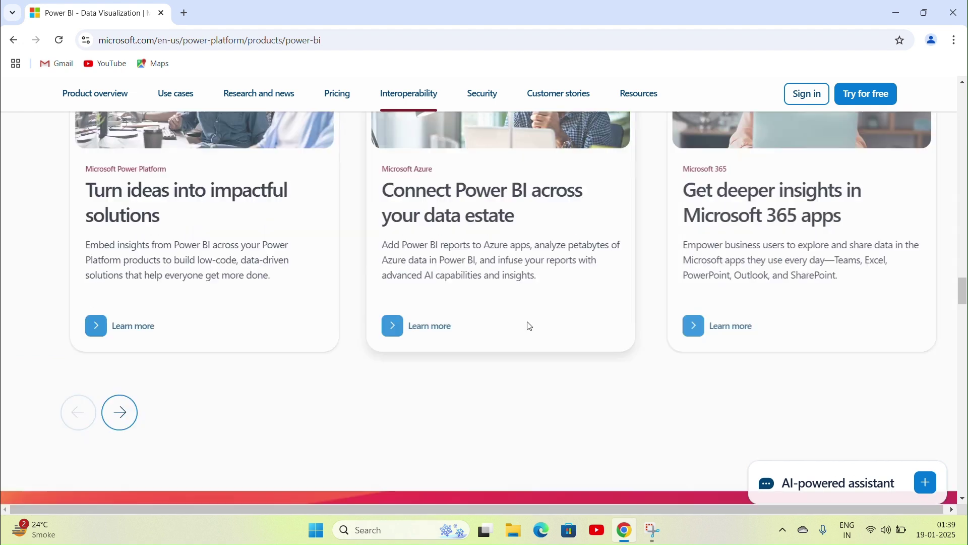
pyautogui.scroll(-10, 530, 327)
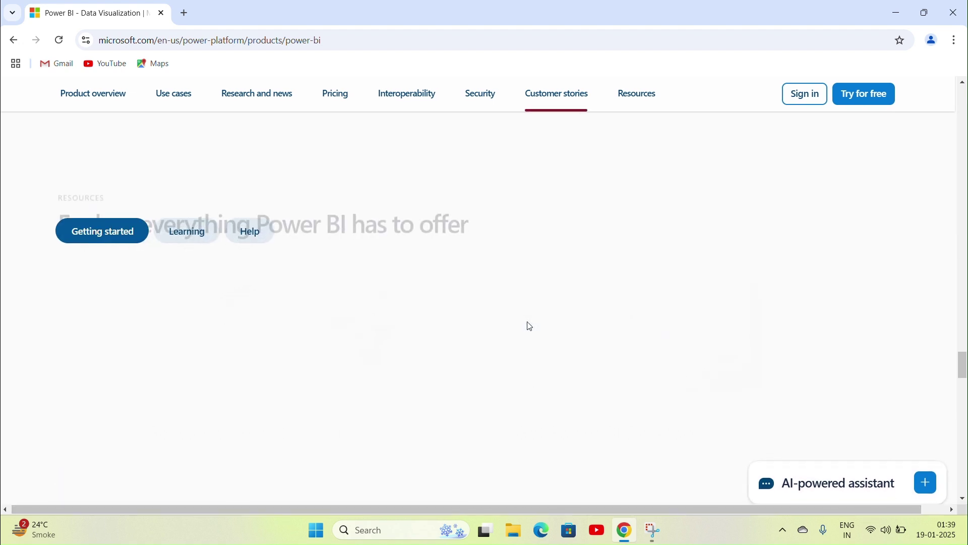
pyautogui.scroll(-10, 529, 326)
pyautogui.scroll(8, 529, 326)
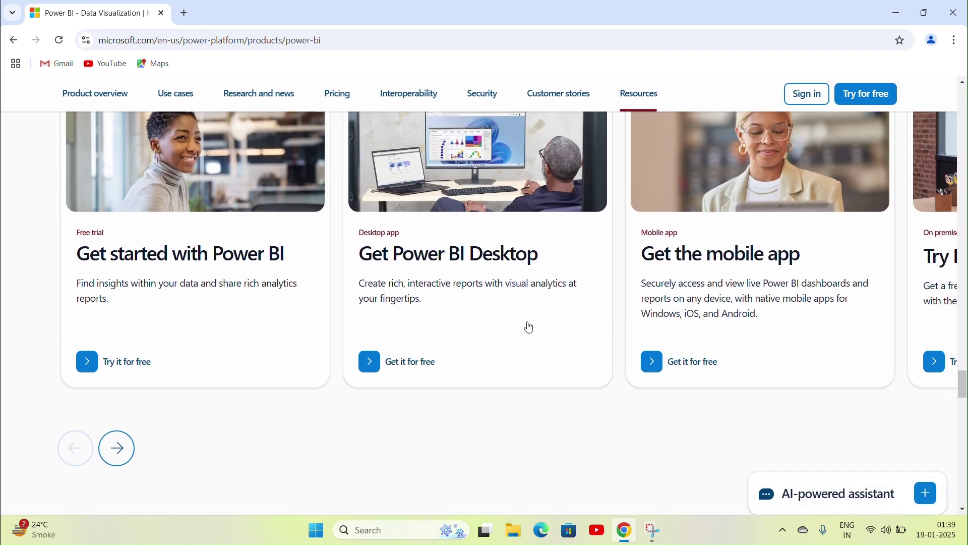
pyautogui.scroll(1, 529, 327)
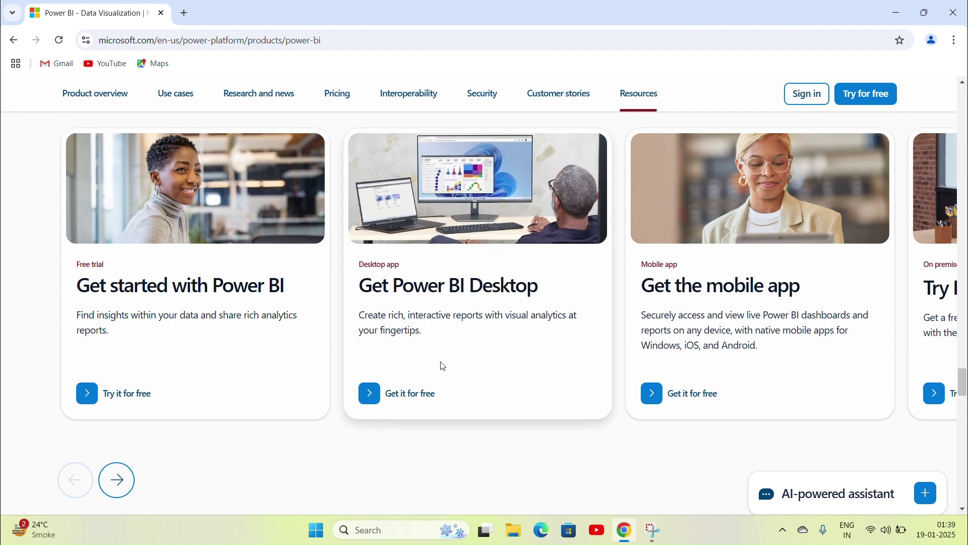
pyautogui.click(402, 398)
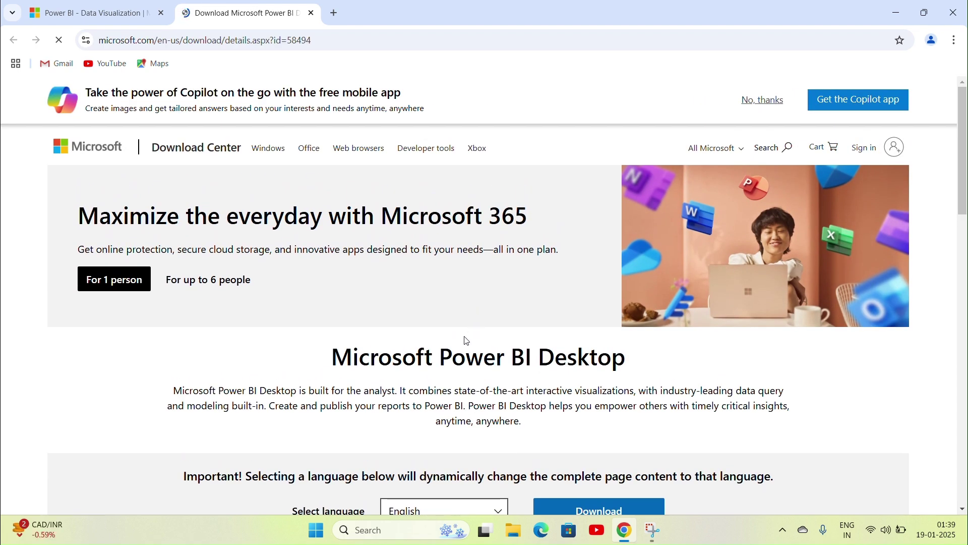
# Step: Download only the PBIDesktopSetup_x64.exe installer for Microsoft Power BI Desktop
pyautogui.scroll(-1, 449, 352)
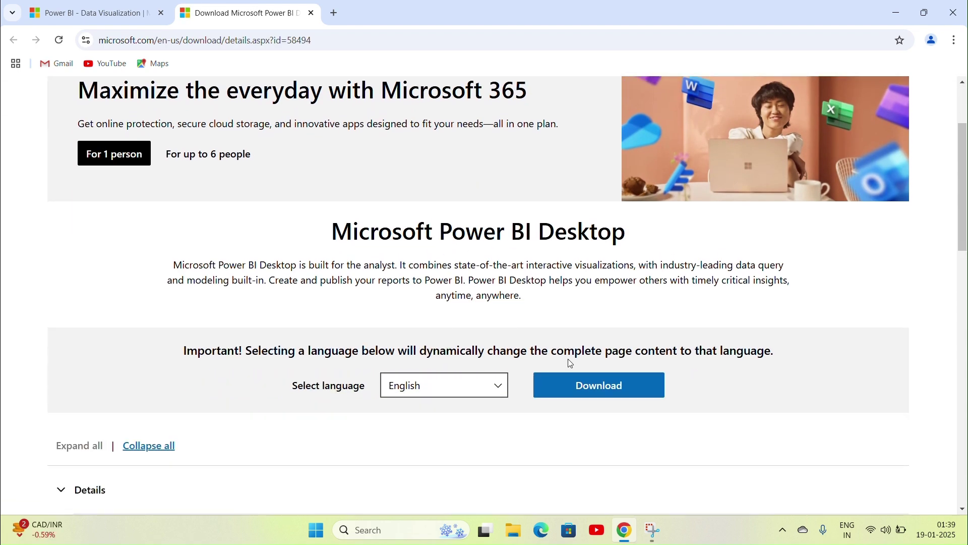
pyautogui.rightClick(595, 389)
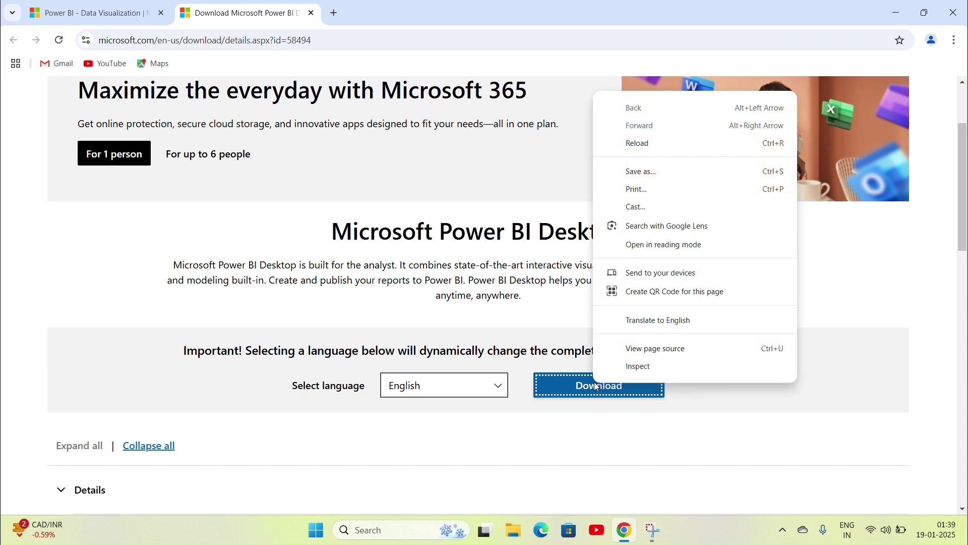
pyautogui.press('Escape')
pyautogui.click(584, 391)
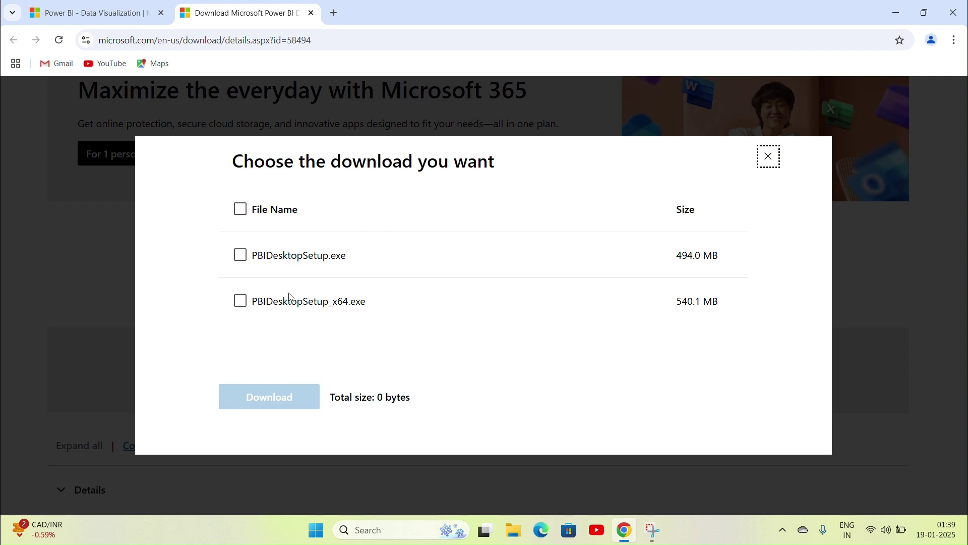
pyautogui.click(240, 303)
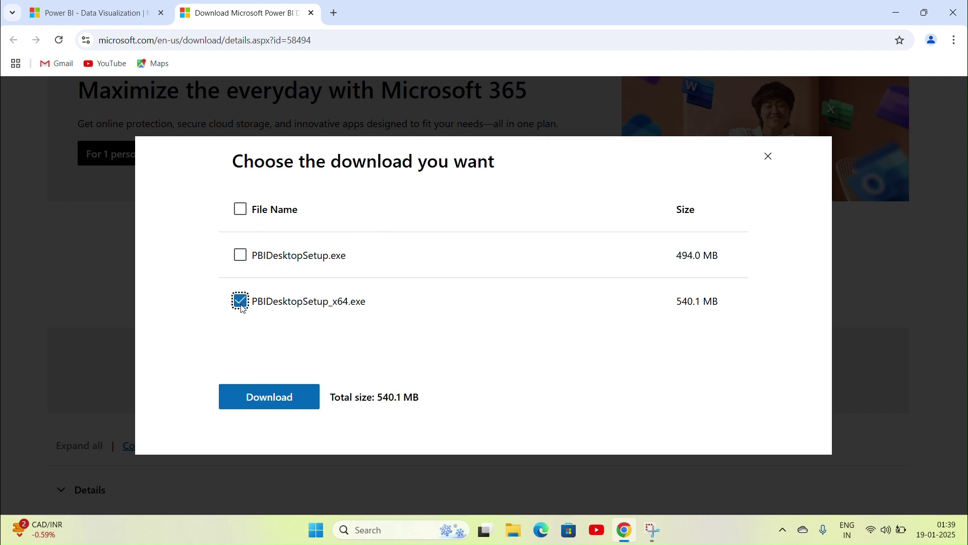
pyautogui.click(270, 397)
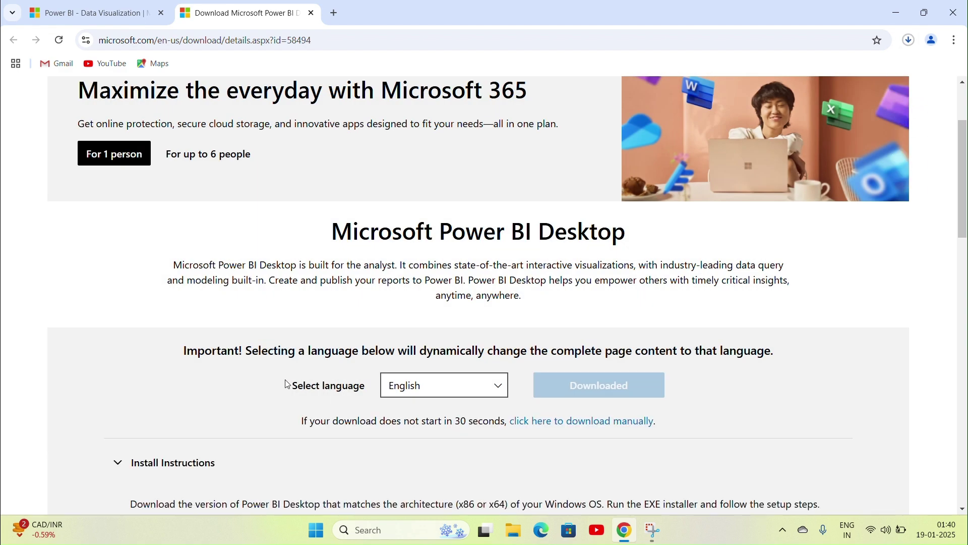
# Step: Locate the downloaded PBIDesktopSetup_x64 file in the Downloads folder and run it
pyautogui.click(916, 41)
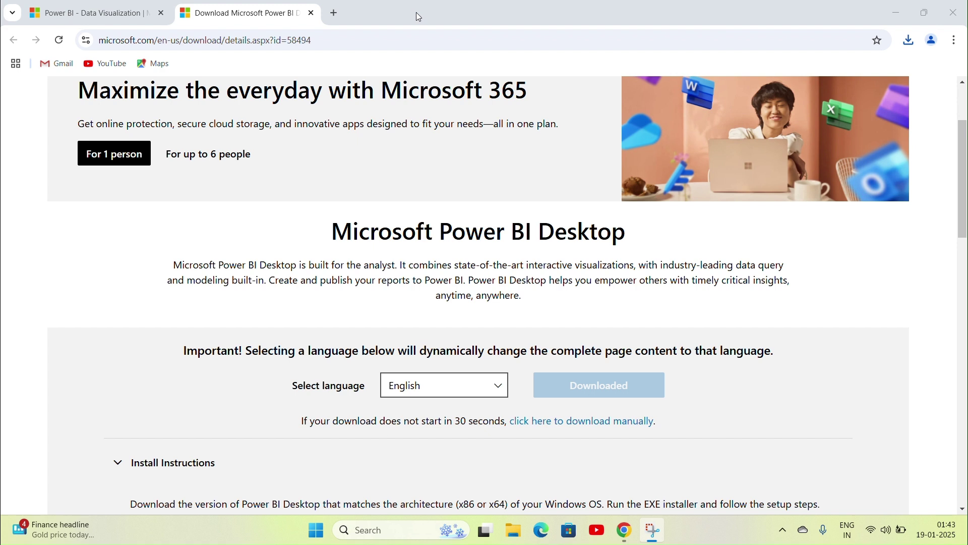
pyautogui.click(916, 45)
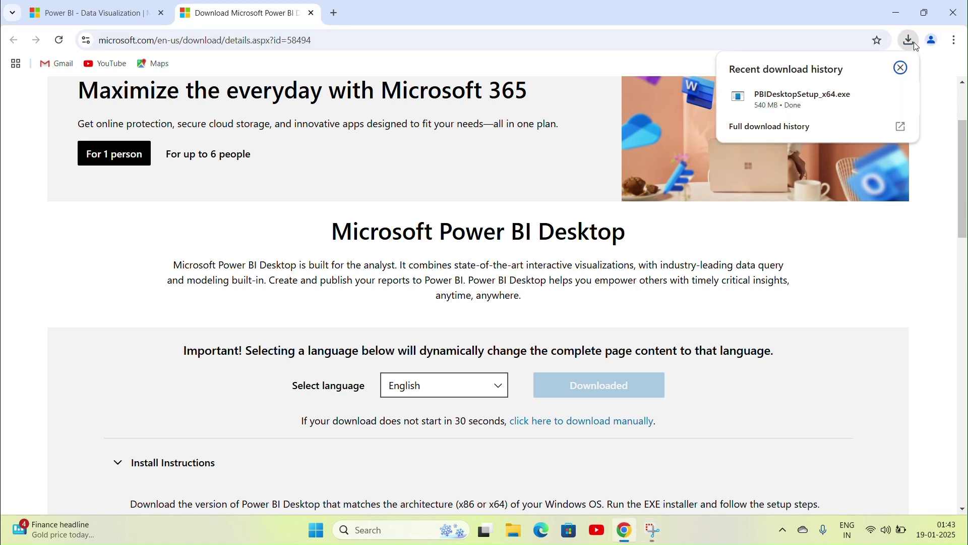
pyautogui.click(882, 95)
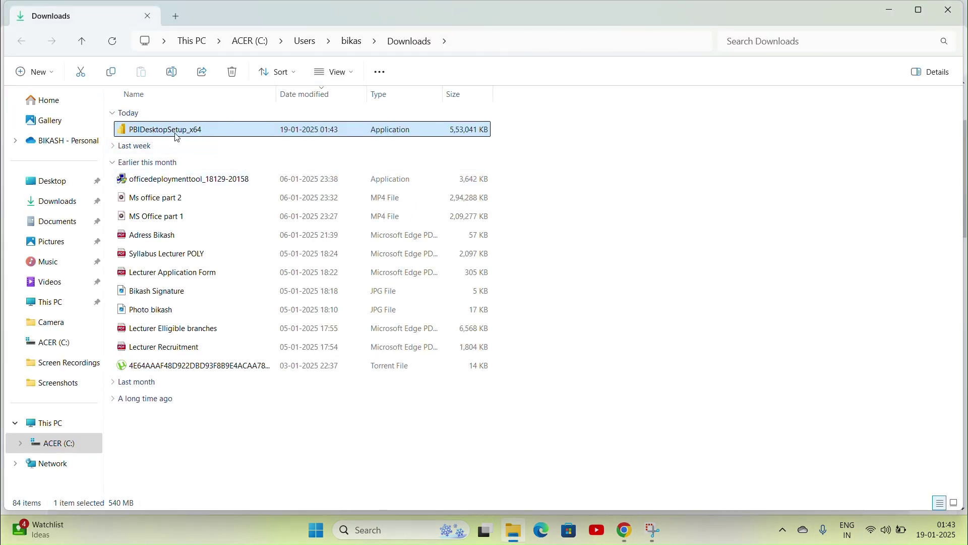
pyautogui.doubleClick(177, 134)
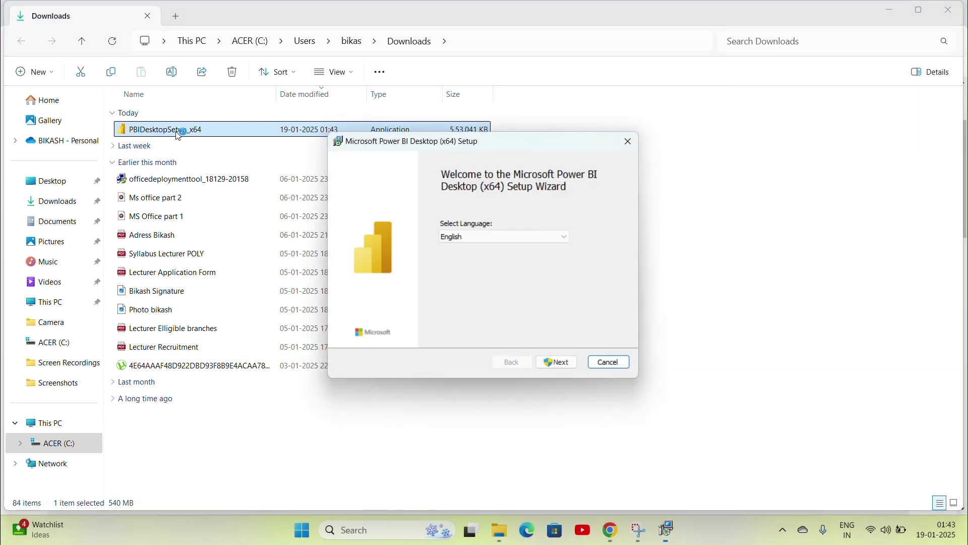
# Step: Continue the Power BI Desktop setup with English as the language and bring the setup wizard in front of the browser
pyautogui.click(546, 361)
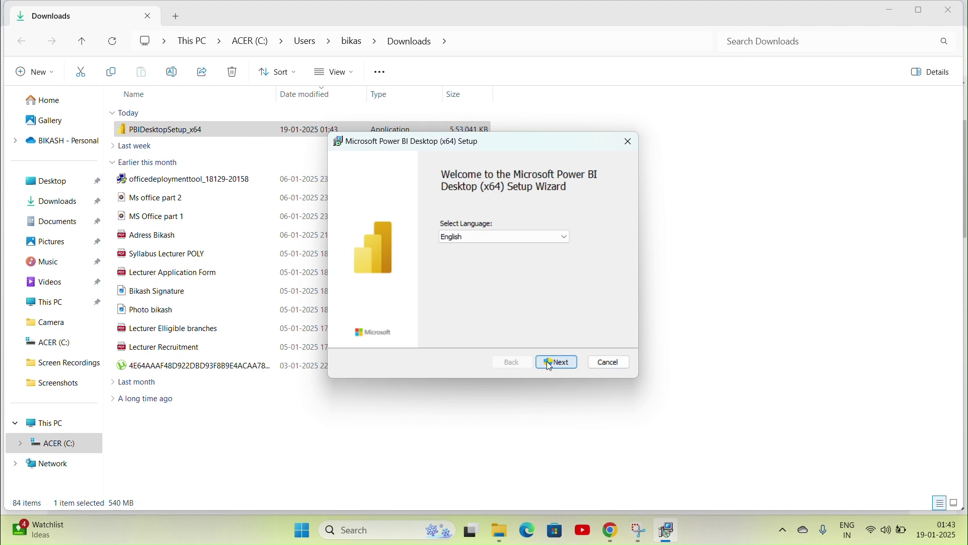
pyautogui.click(889, 4)
pyautogui.click(893, 12)
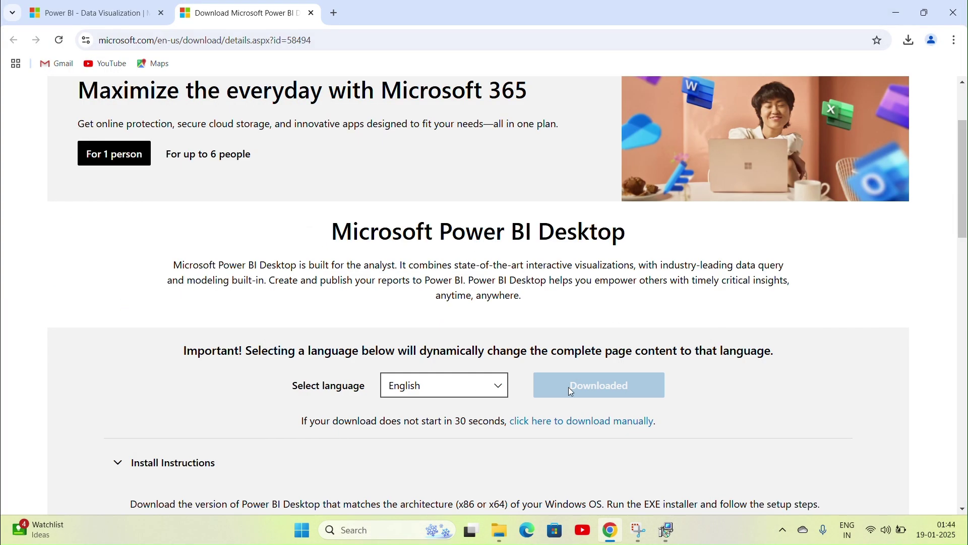
pyautogui.click(677, 540)
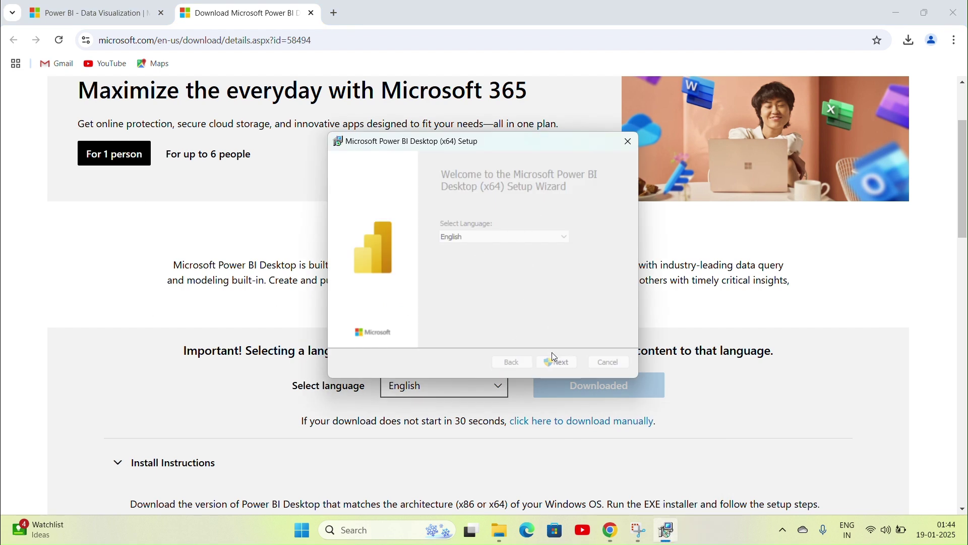
pyautogui.click(578, 360)
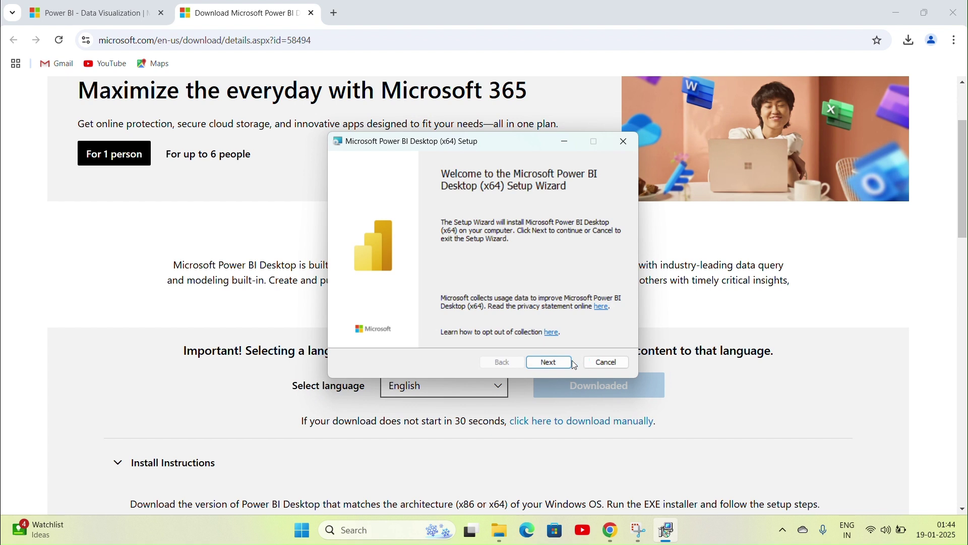
# Step: Accept the license agreement and install Power BI Desktop in C:\Program Files\Microsoft Power BI Desktop\ with a desktop shortcut
pyautogui.click(553, 362)
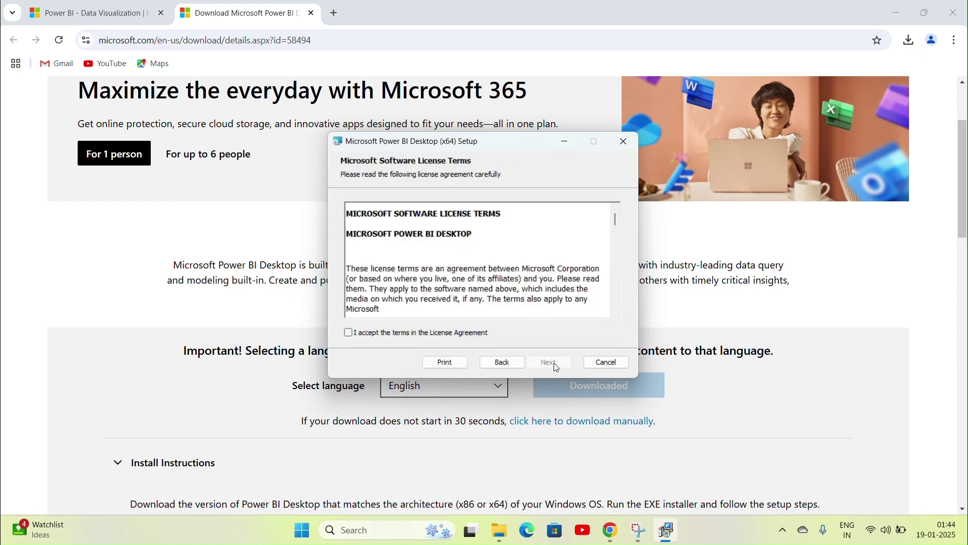
pyautogui.click(349, 332)
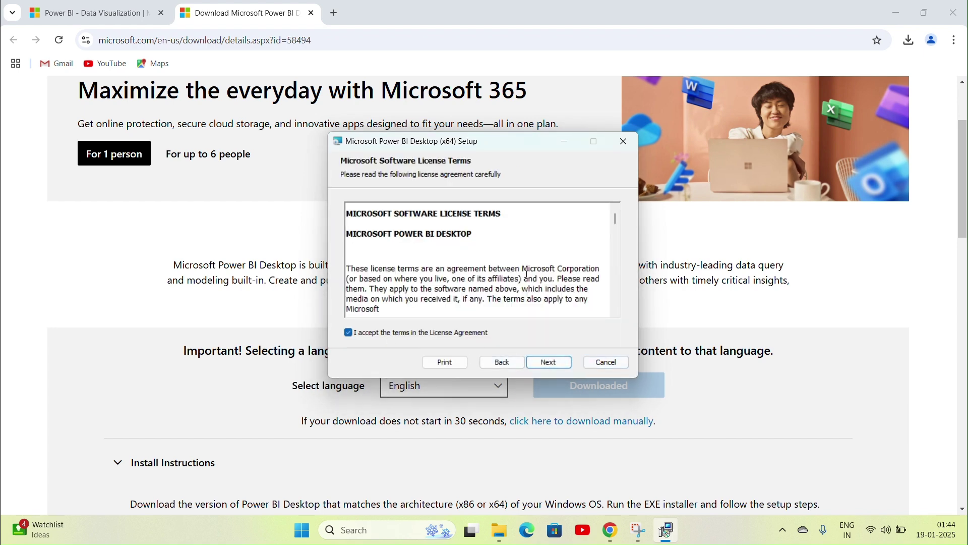
pyautogui.scroll(-5, 525, 274)
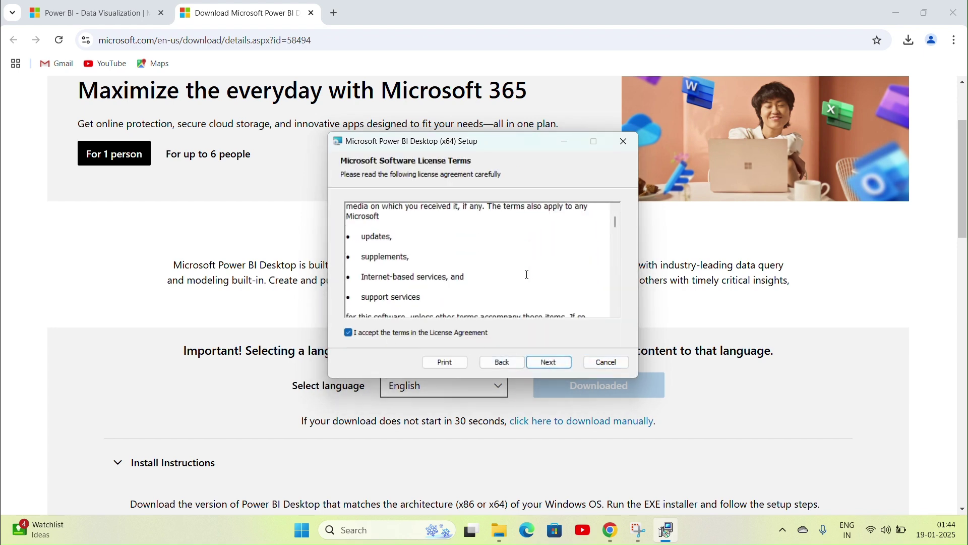
pyautogui.click(552, 363)
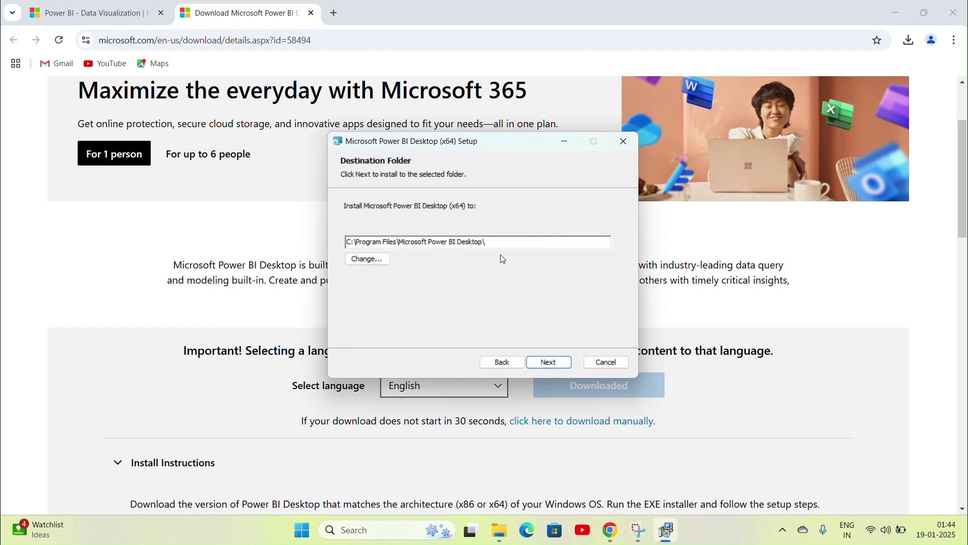
pyautogui.click(550, 367)
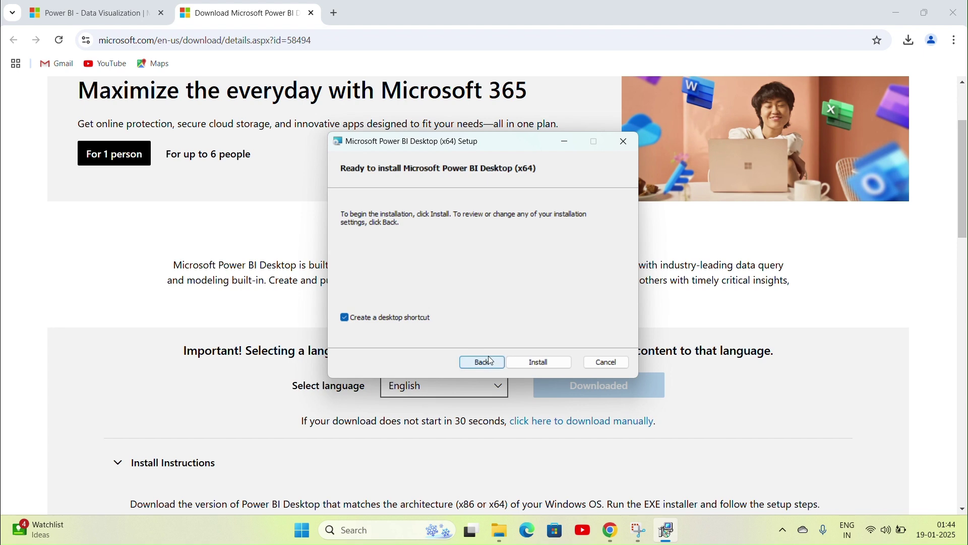
pyautogui.click(535, 363)
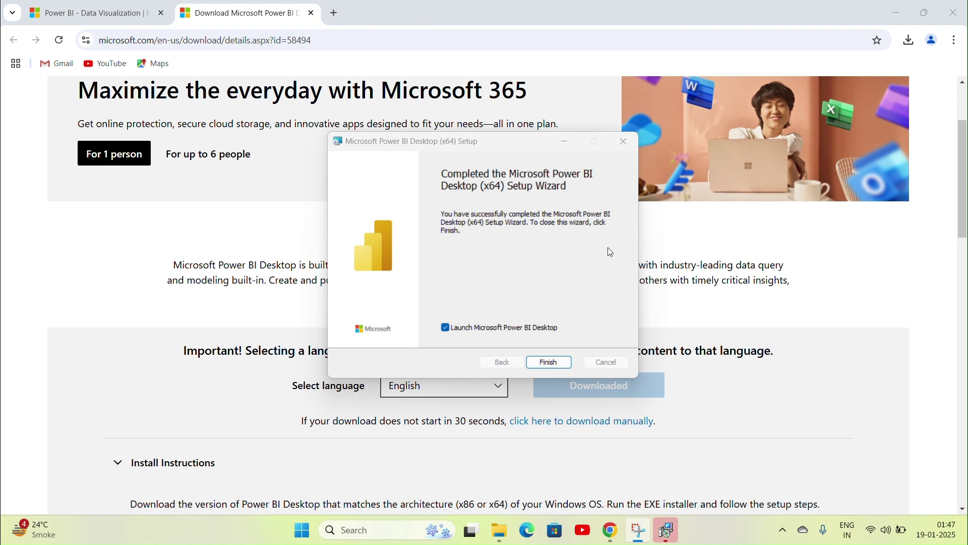
# Step: Finish the setup wizard with Microsoft Power BI Desktop set to launch, and dismiss the Collaborate and share tip
pyautogui.click(549, 363)
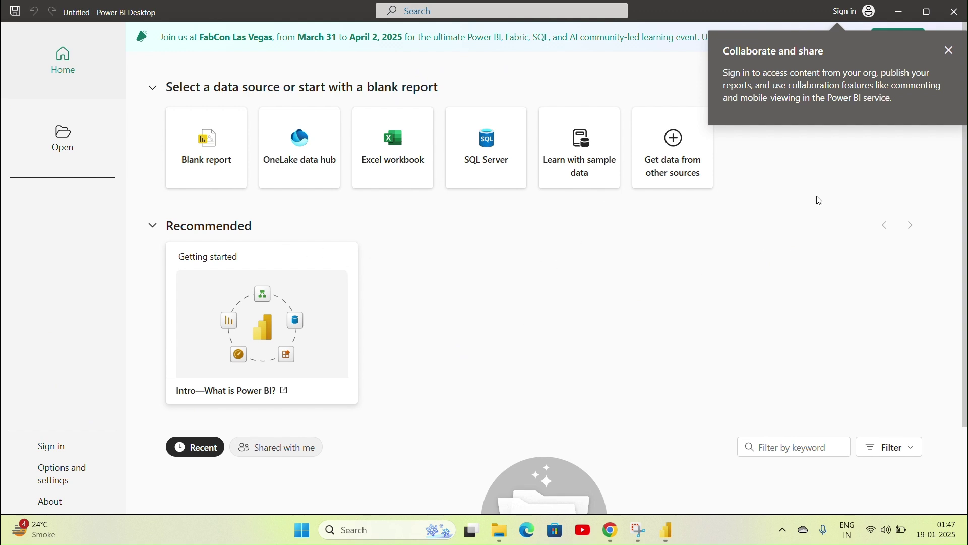
pyautogui.click(949, 51)
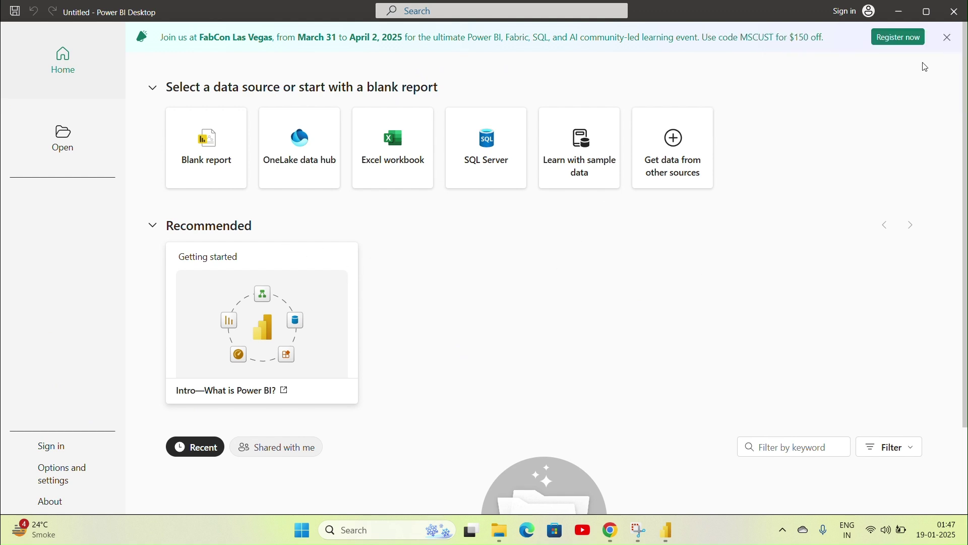